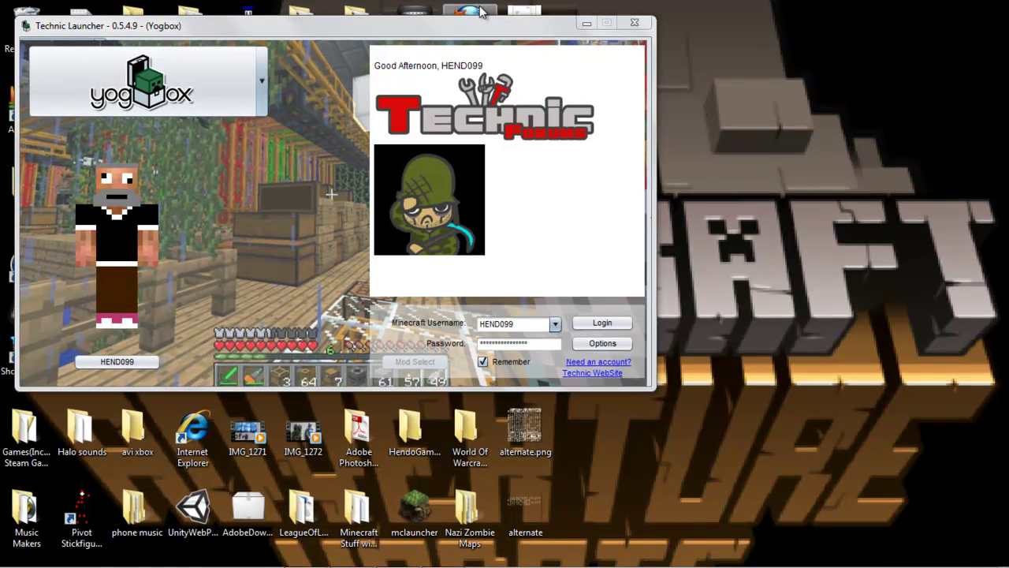
Step: Reposition the launcher window and switch the selected modpack to Technic
drag(448, 36, 583, 124)
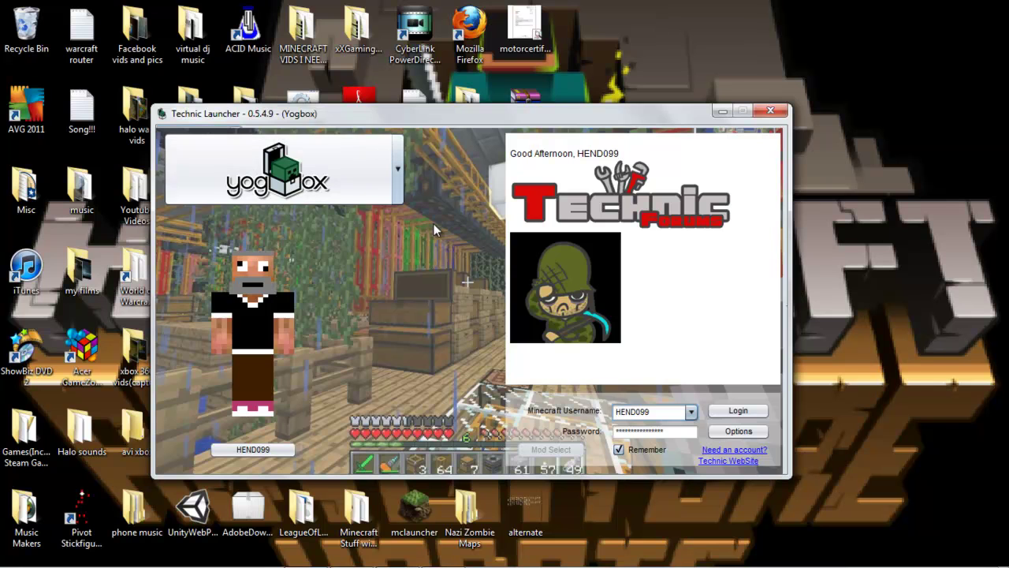
click(338, 139)
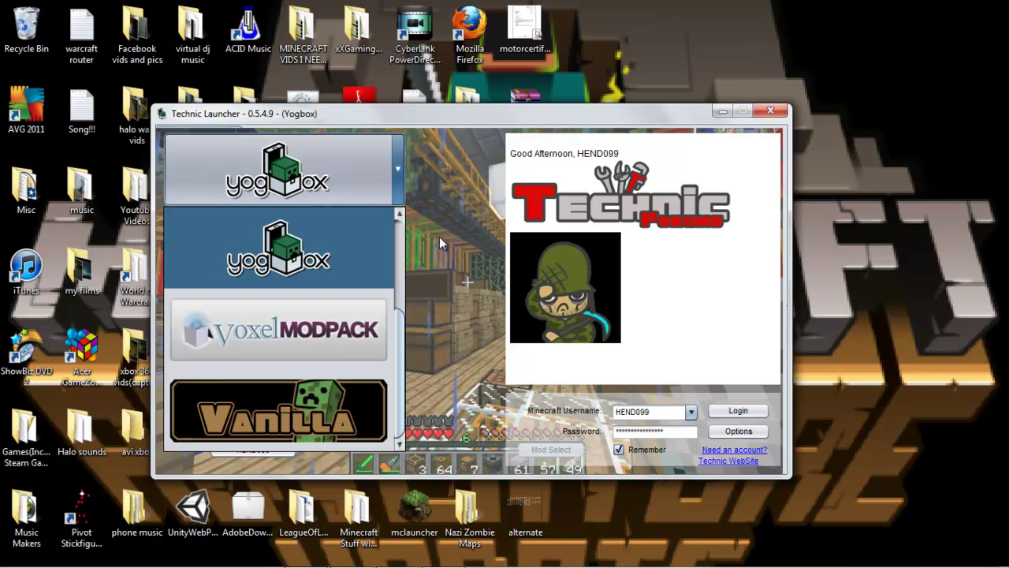
scroll(346, 311, down, 3)
click(341, 253)
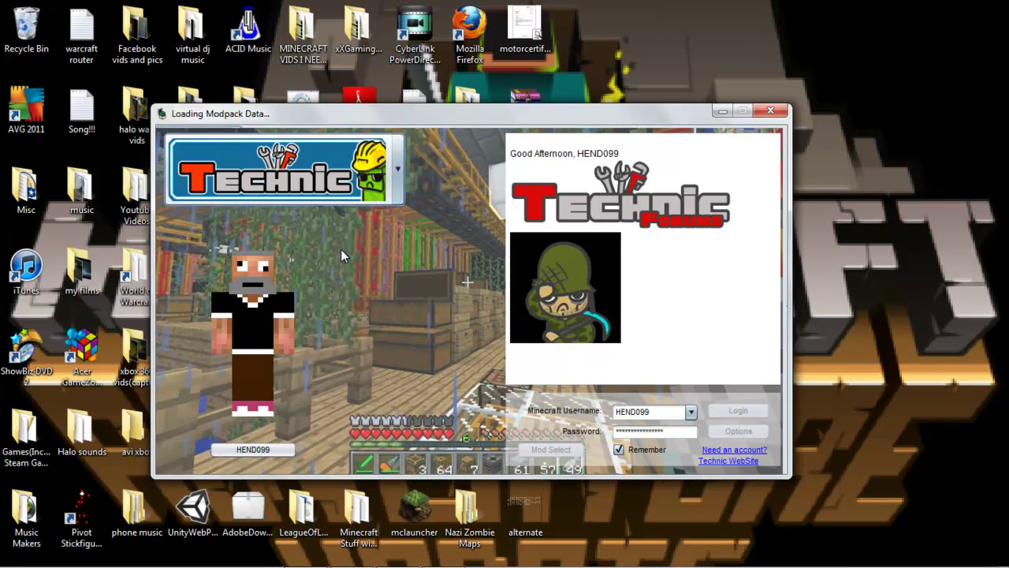
Step: Look through the available modpacks and switch the selection to Voxel Modpack
click(329, 173)
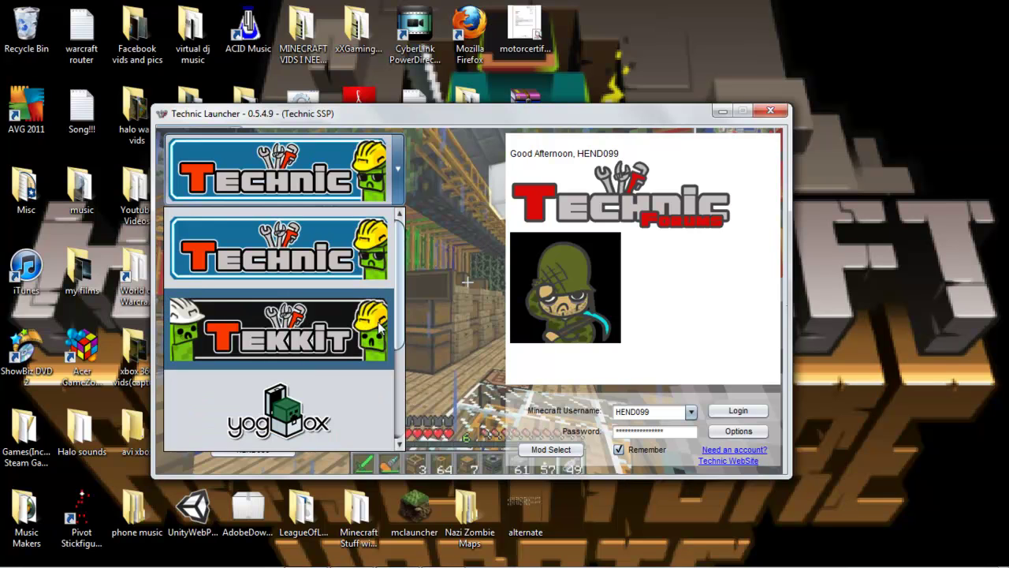
scroll(400, 336, down, 6)
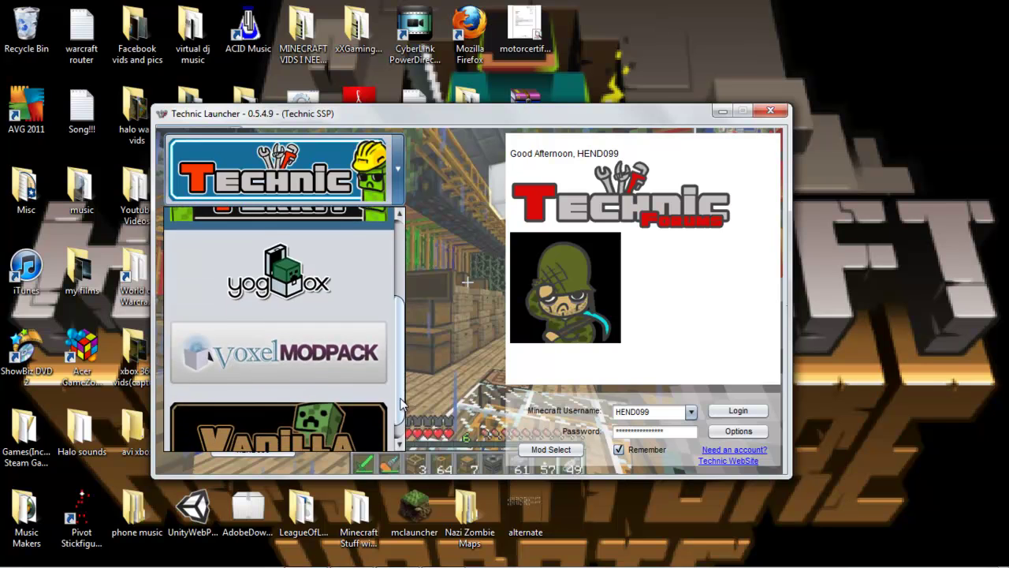
scroll(408, 345, up, 5)
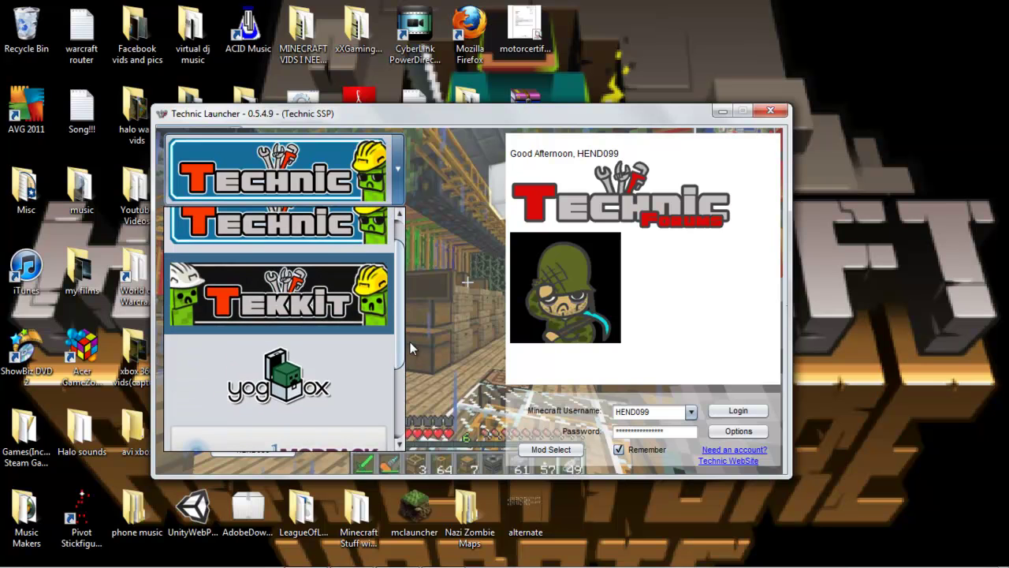
click(363, 216)
click(388, 201)
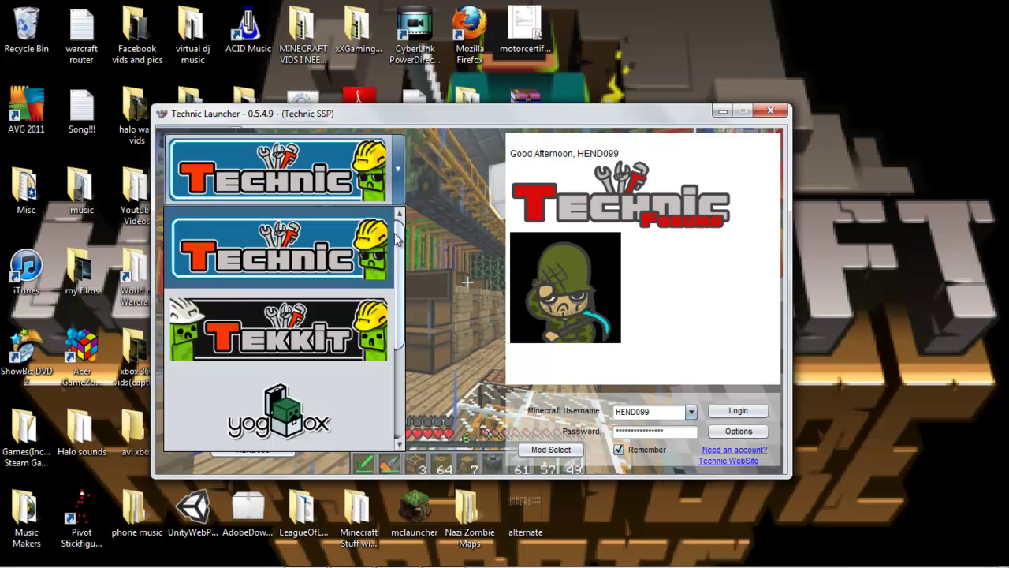
scroll(395, 319, down, 5)
click(392, 317)
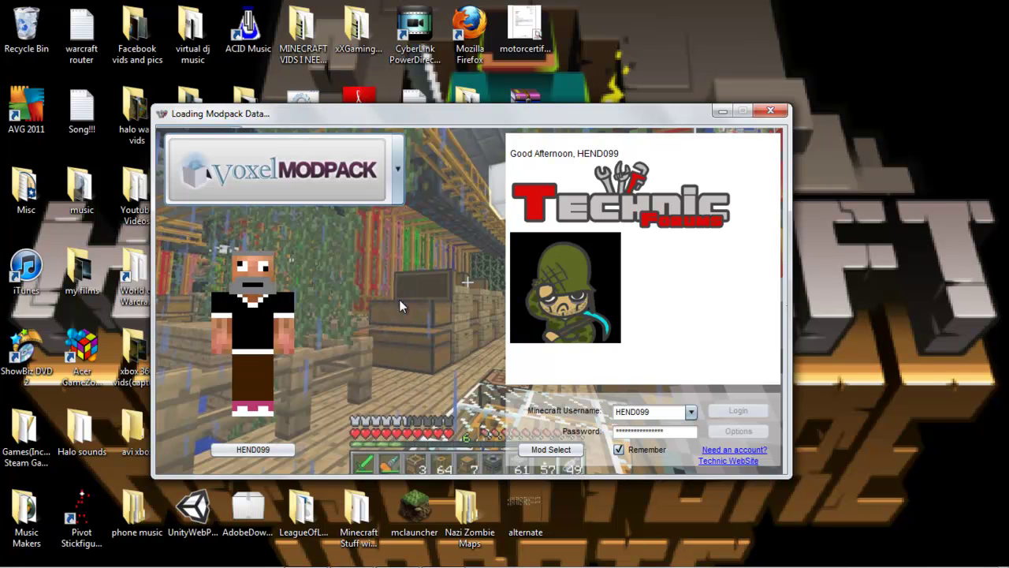
Step: Switch the selected modpack from Voxel Modpack to Yogbox
click(384, 146)
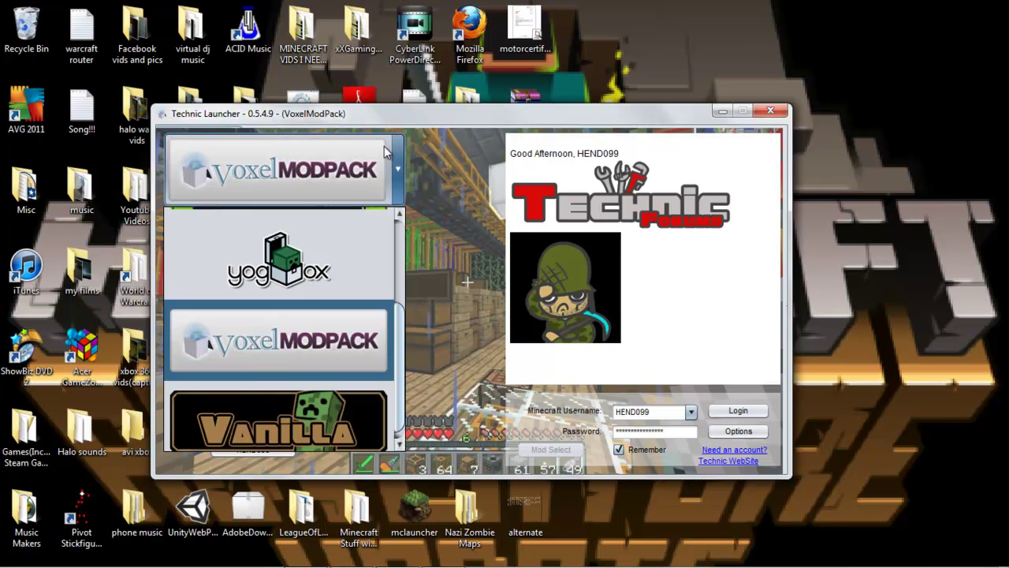
scroll(399, 347, down, 1)
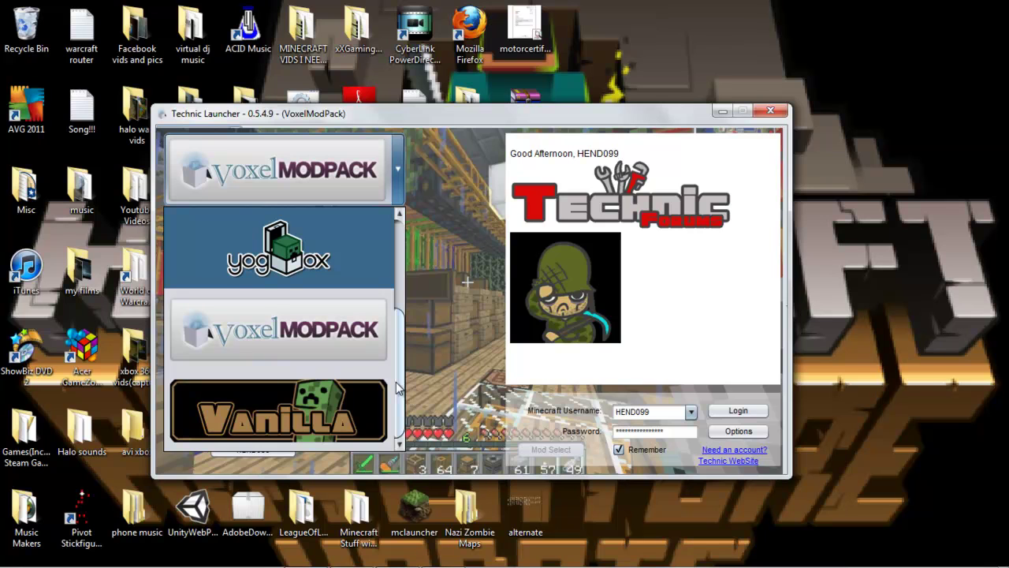
scroll(398, 388, up, 1)
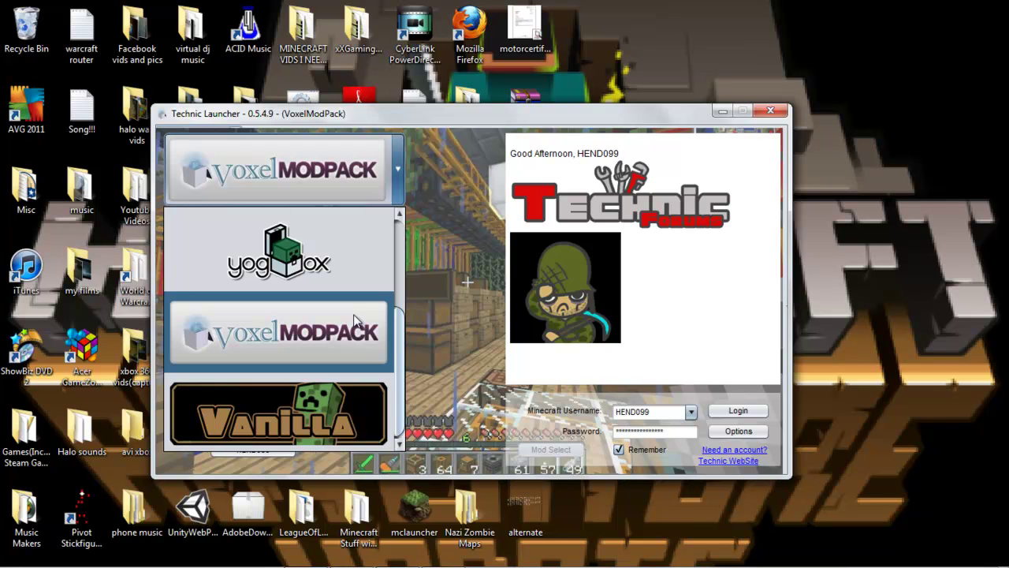
click(370, 283)
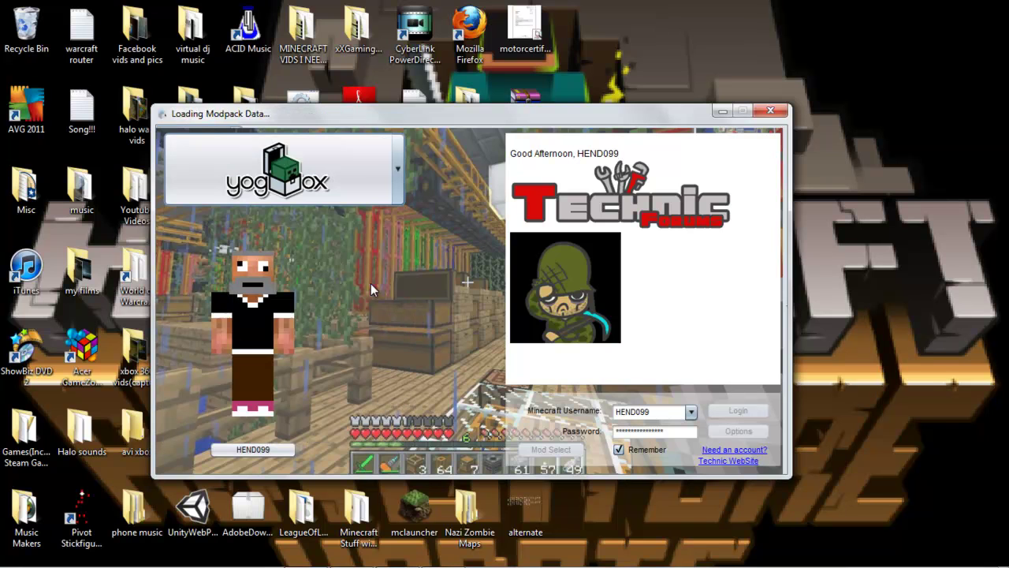
Step: Look through the modpack list and switch the selection to Tekkit
click(399, 158)
scroll(401, 251, up, 2)
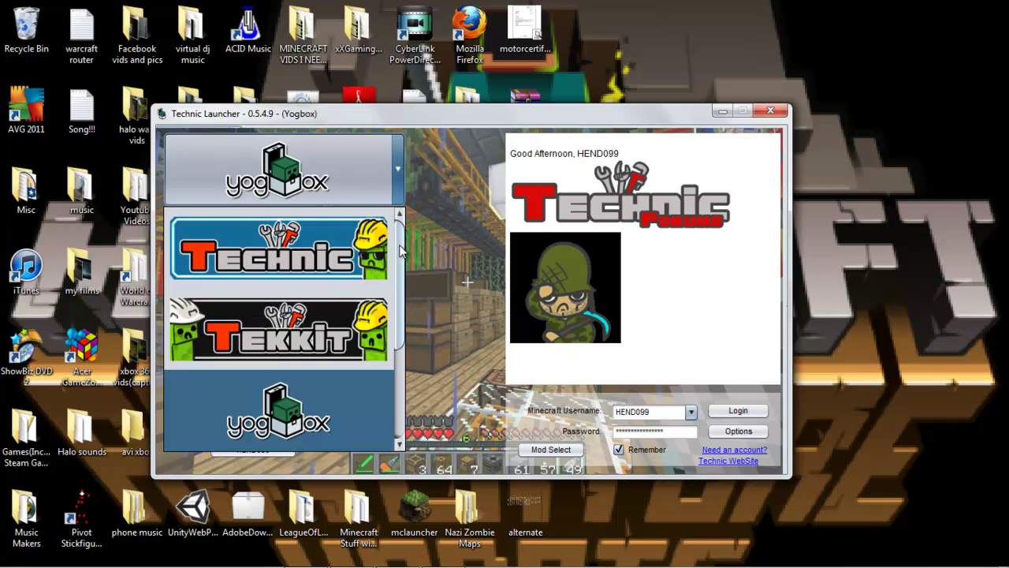
drag(400, 250, 400, 285)
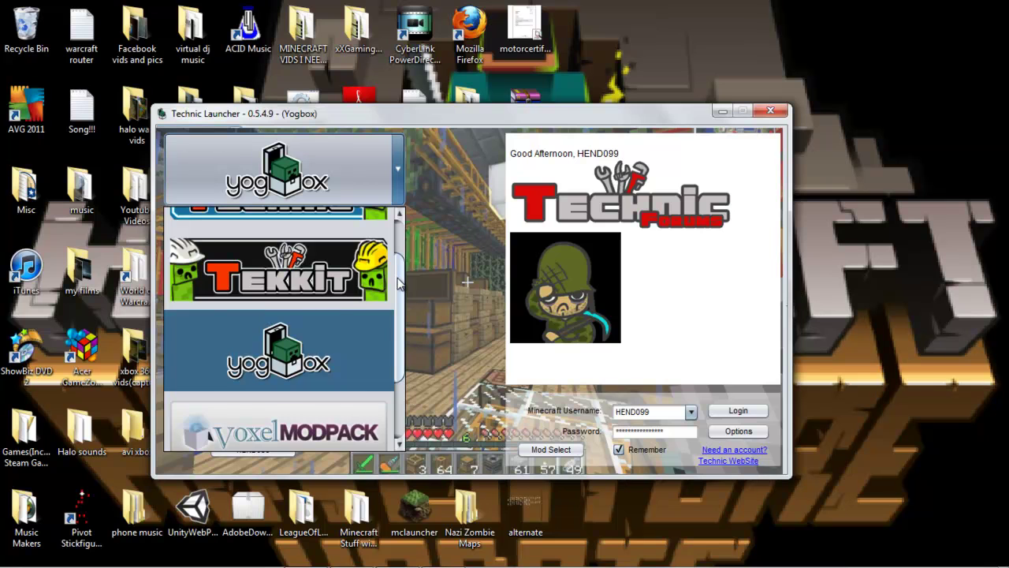
scroll(397, 278, up, 2)
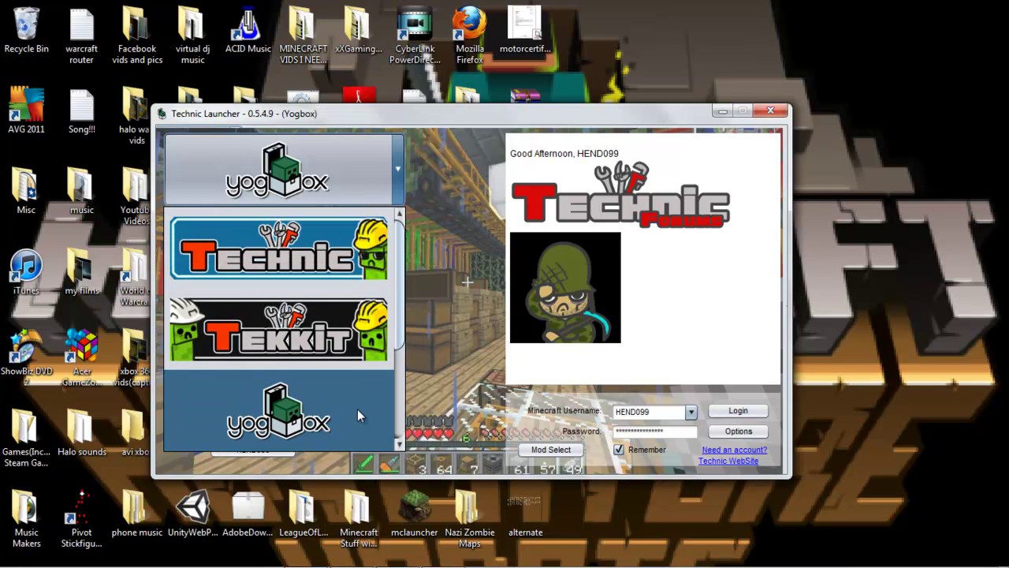
click(320, 324)
Step: Switch the selected modpack to Vanilla and log in with the remembered account
click(369, 185)
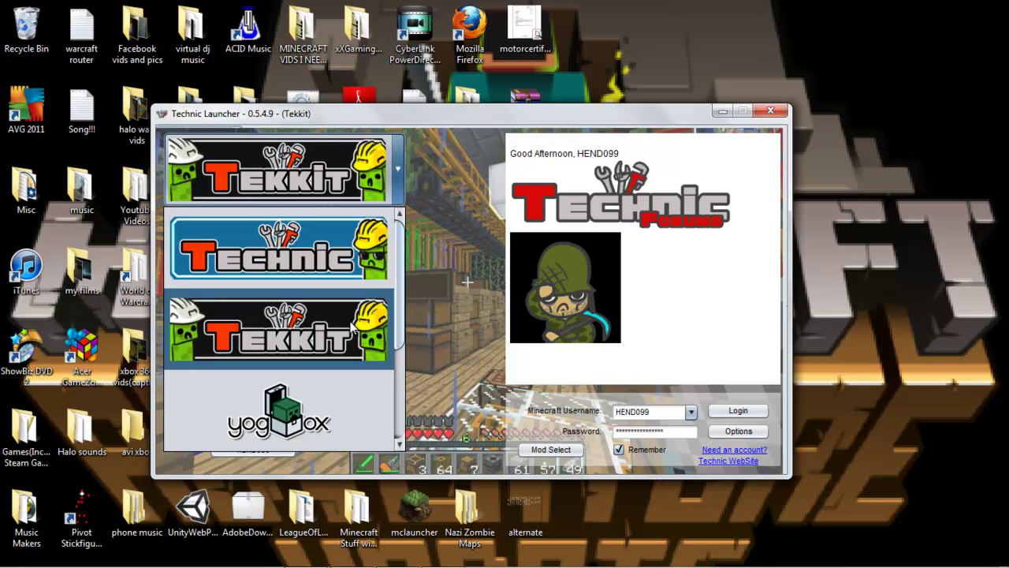
drag(404, 276, 401, 380)
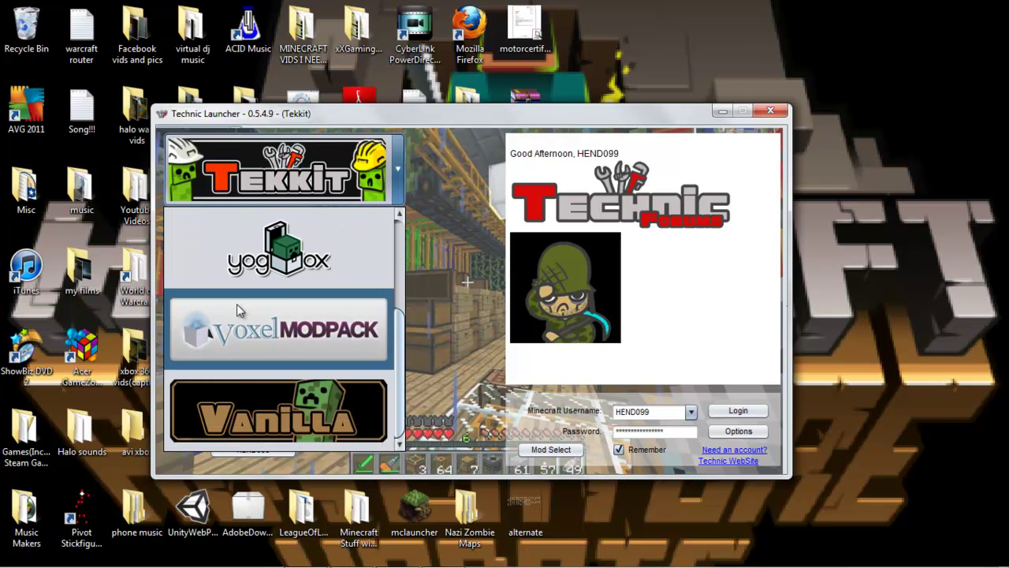
click(322, 426)
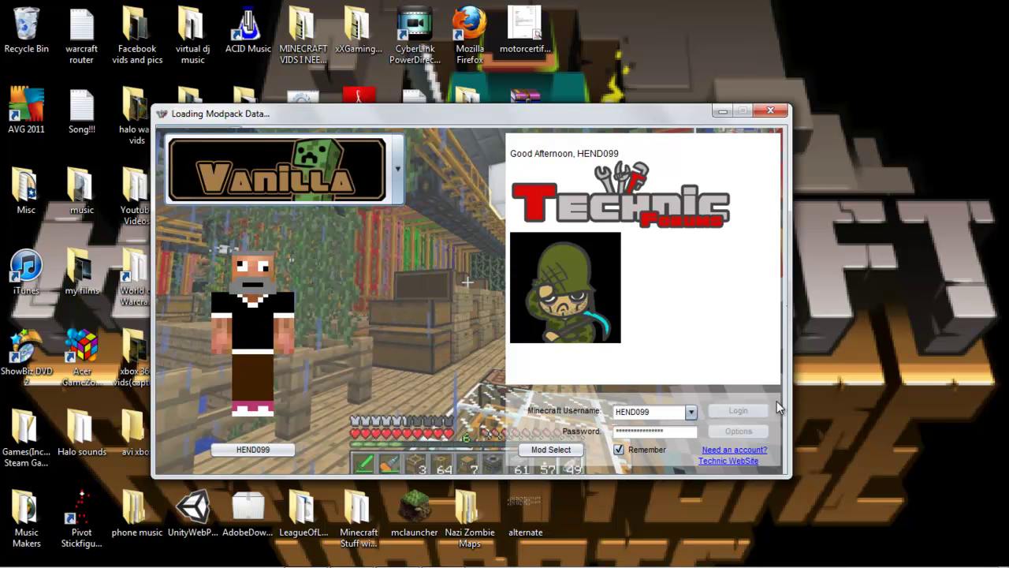
click(736, 413)
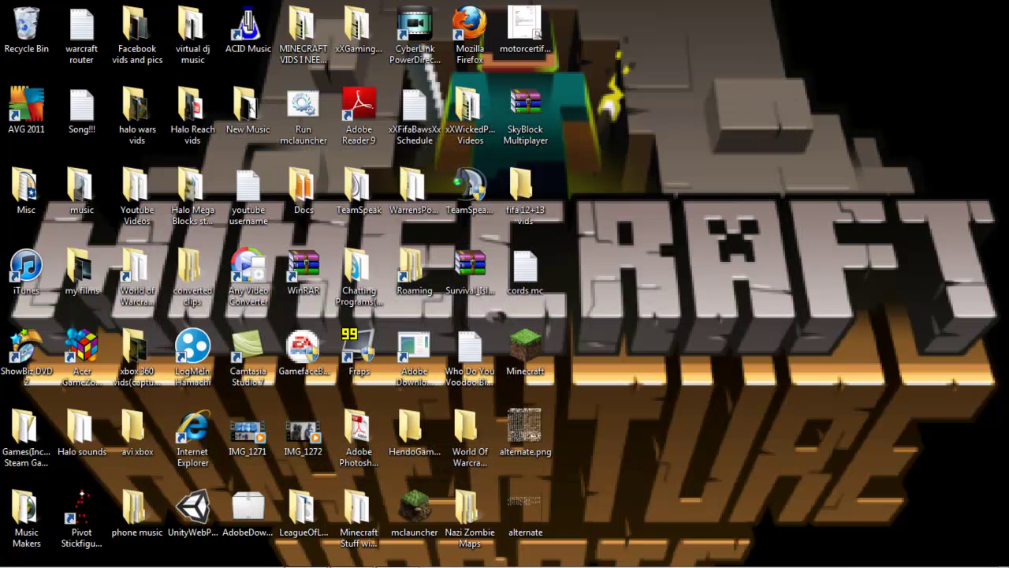
Step: Start the Technic Launcher again and minimize the recorder window
mouse_move(229, 556)
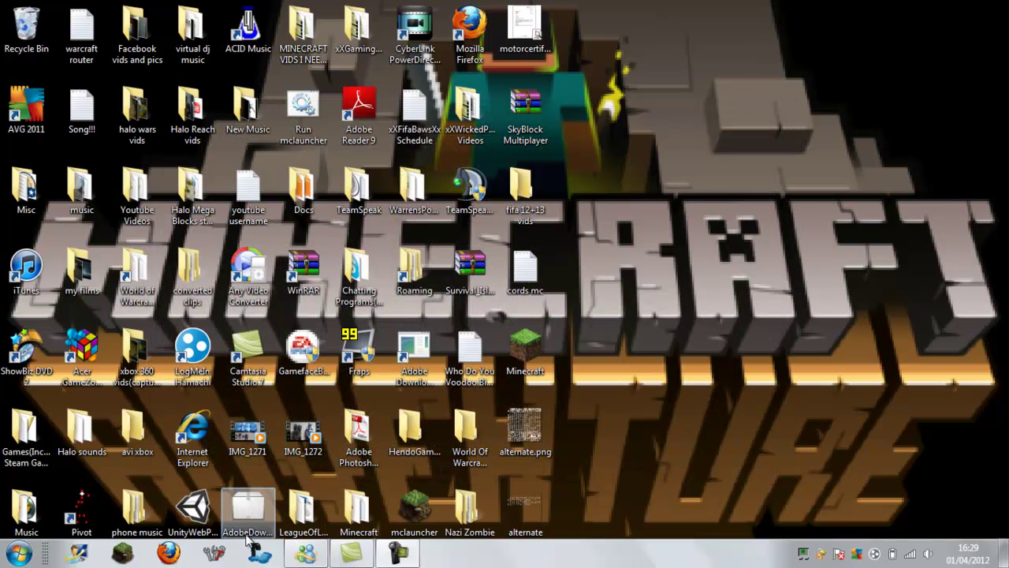
click(219, 556)
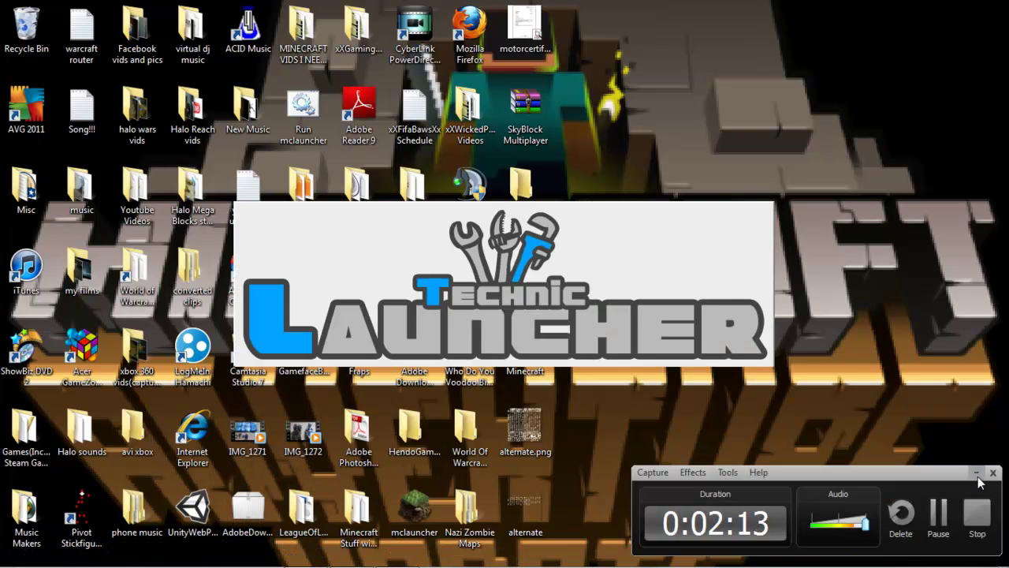
click(976, 472)
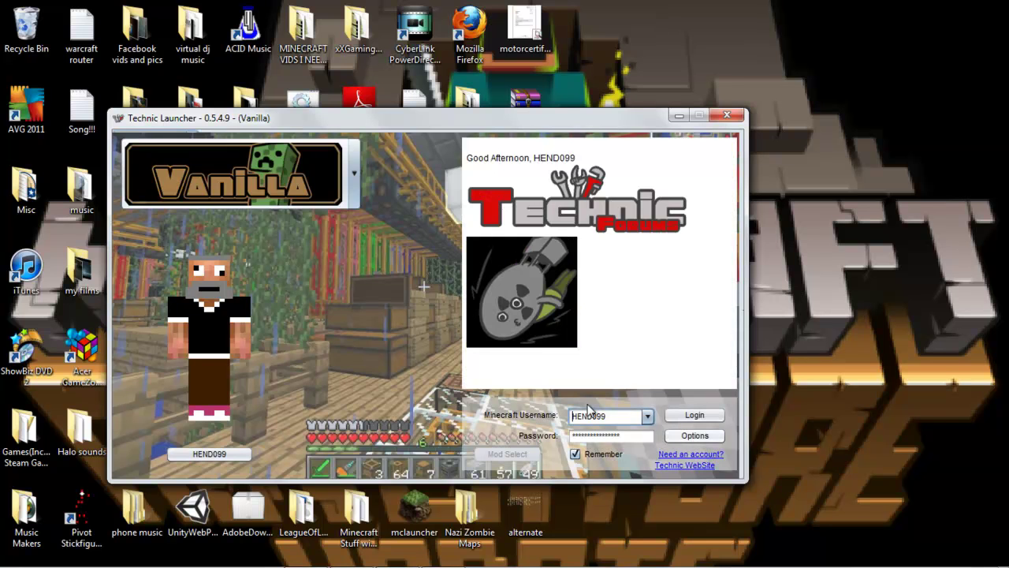
Step: Review the modpacks on offer, keeping Vanilla selected
click(354, 173)
scroll(356, 274, up, 5)
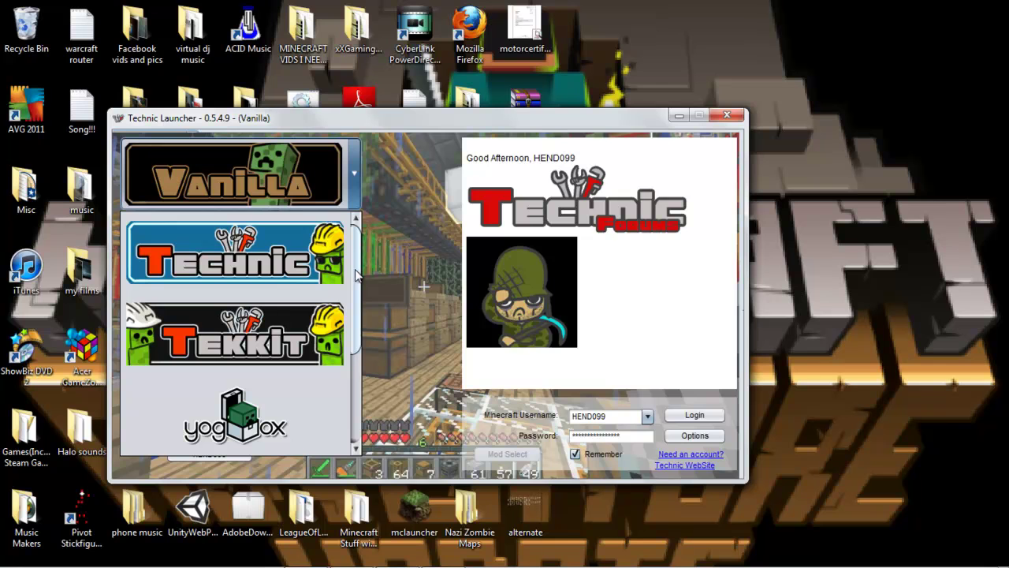
scroll(356, 274, down, 1)
scroll(357, 236, up, 1)
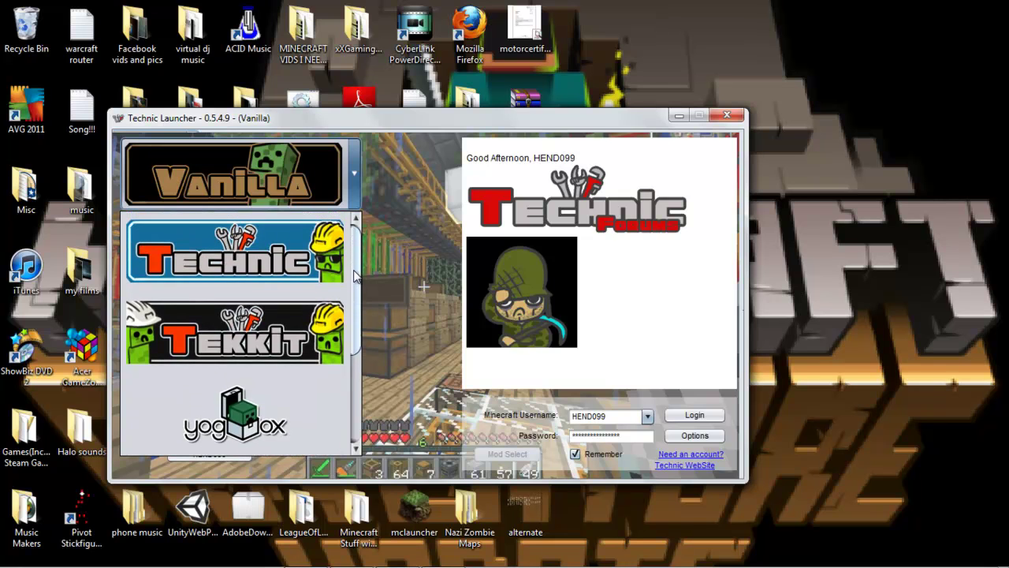
click(325, 170)
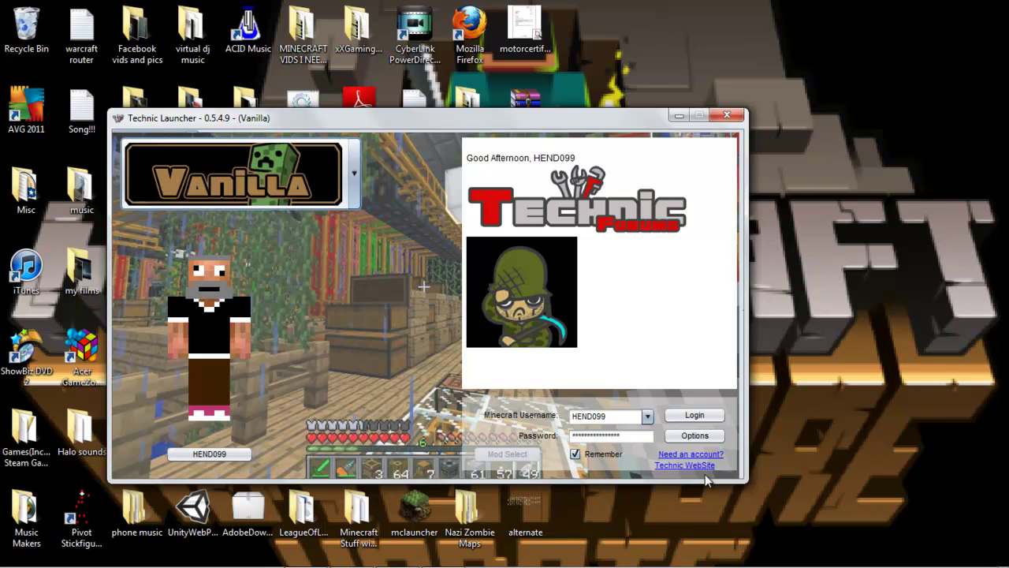
Step: Open the launcher settings, try the development and manual build options, and choose to always use recommended builds
click(695, 435)
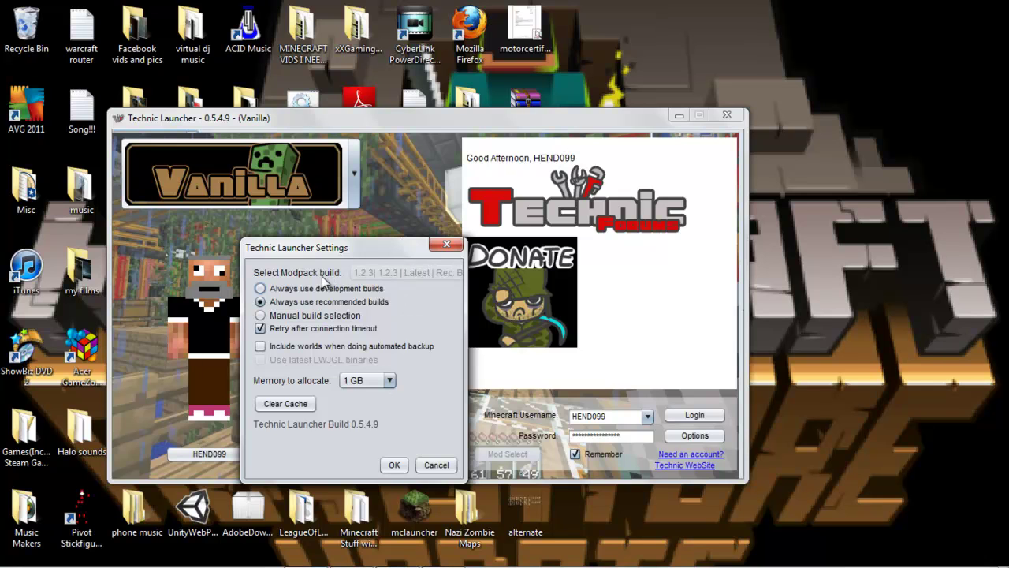
click(319, 290)
click(319, 306)
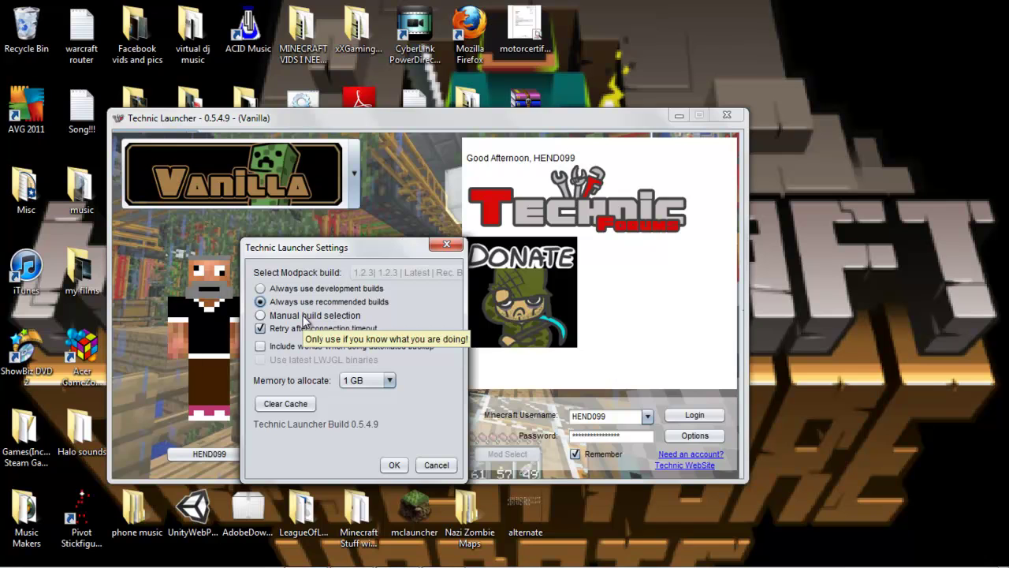
click(305, 317)
click(277, 304)
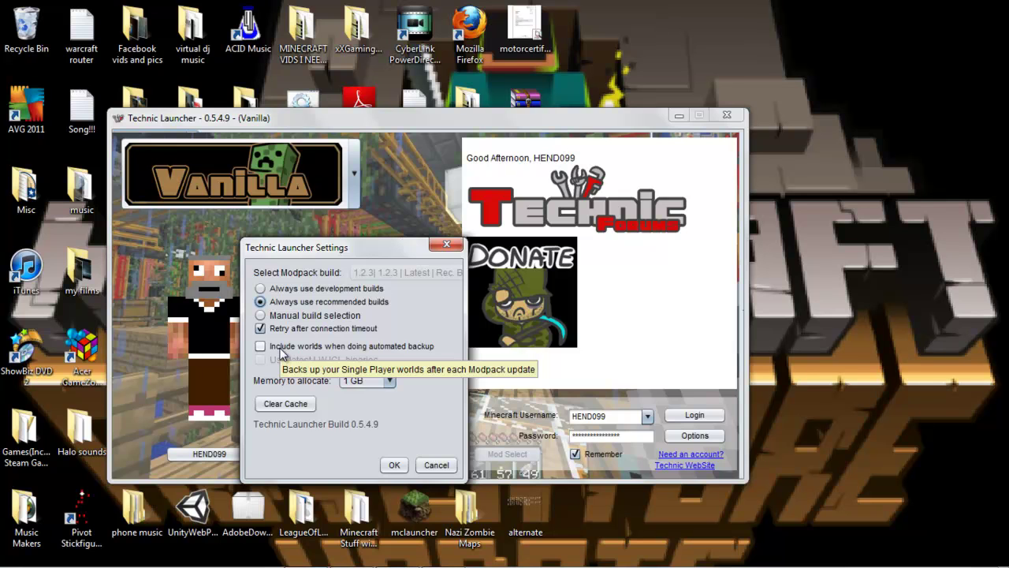
Step: Try allocating 16 GB and 2 GB of memory in the launcher settings
click(353, 382)
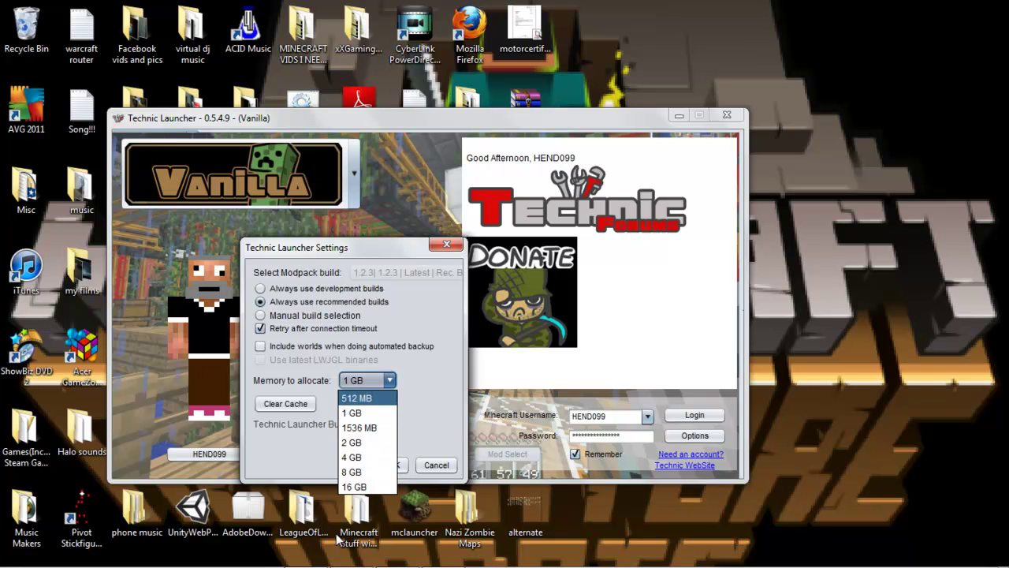
click(356, 486)
click(389, 380)
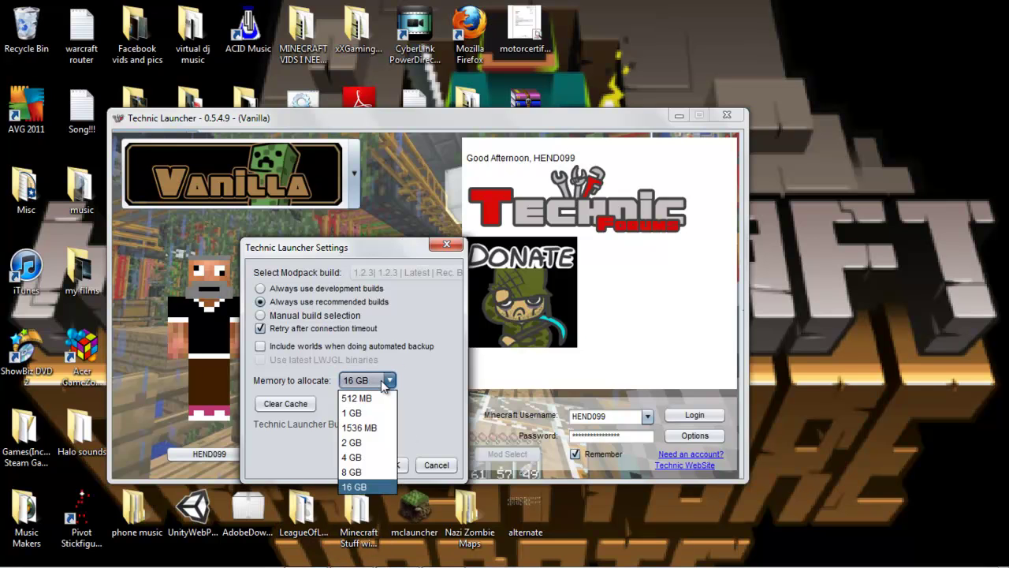
click(358, 442)
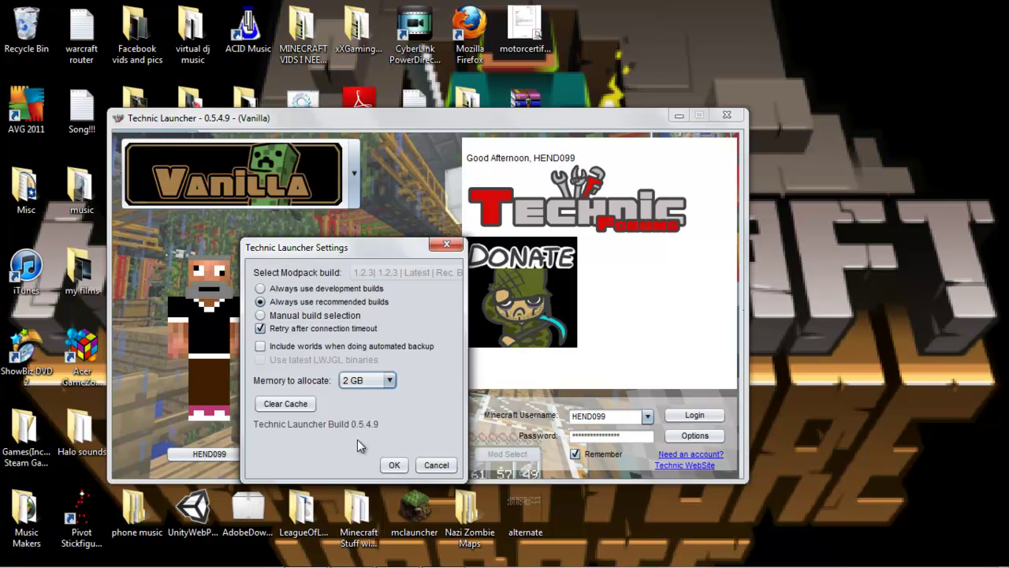
Step: Set the memory to allocate to 4 GB and save the launcher settings
click(359, 381)
click(366, 471)
click(376, 382)
click(367, 459)
click(389, 464)
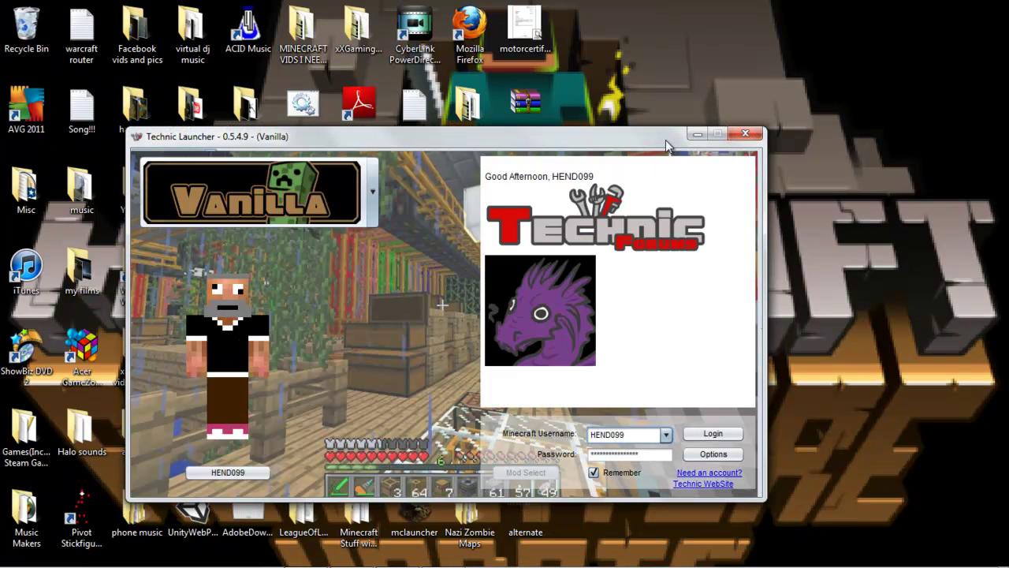
Step: Reposition the launcher window, browse the available modpacks and select VoxelModPack
drag(665, 140, 712, 139)
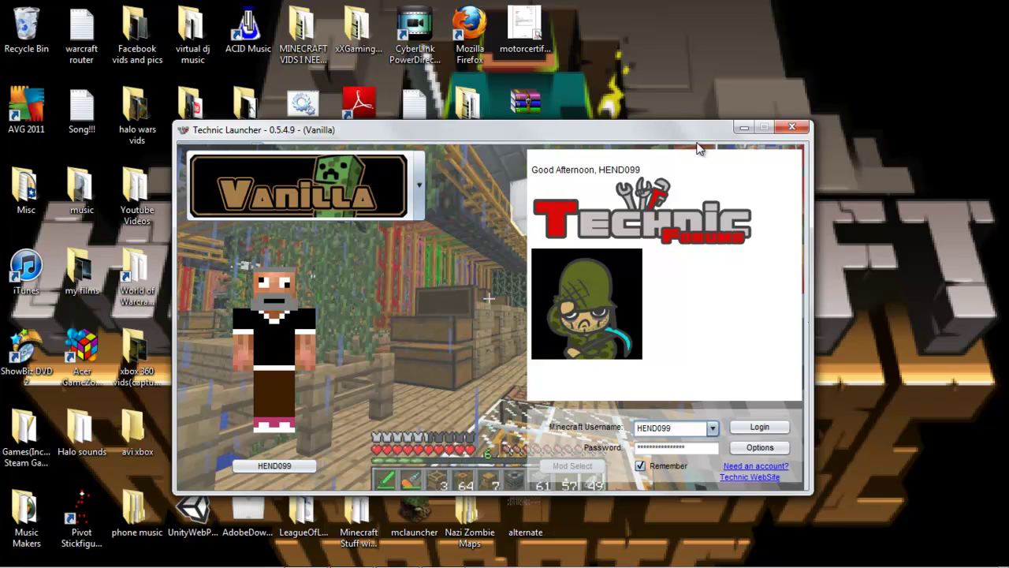
click(412, 188)
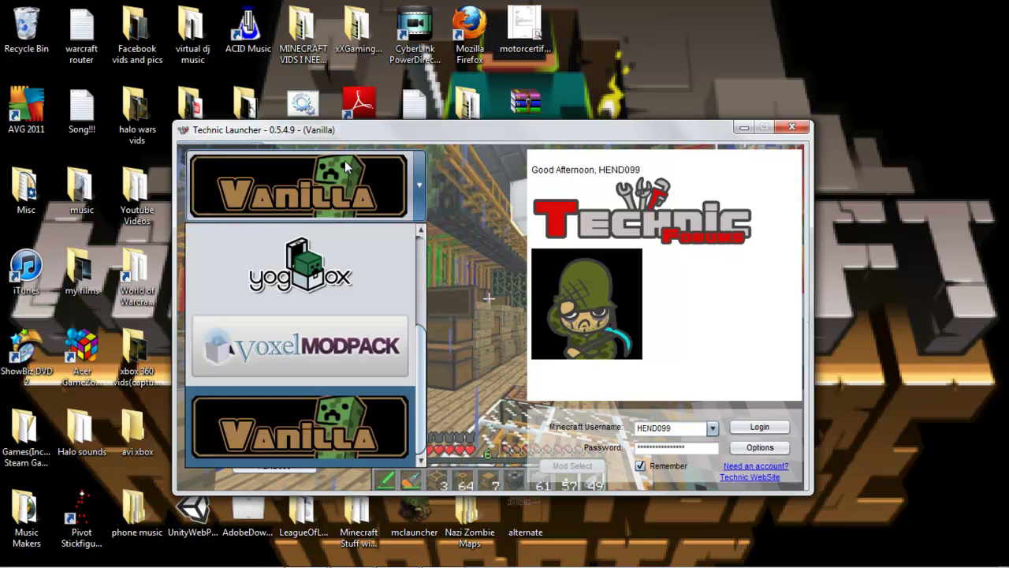
scroll(415, 280, up, 2)
scroll(425, 287, down, 1)
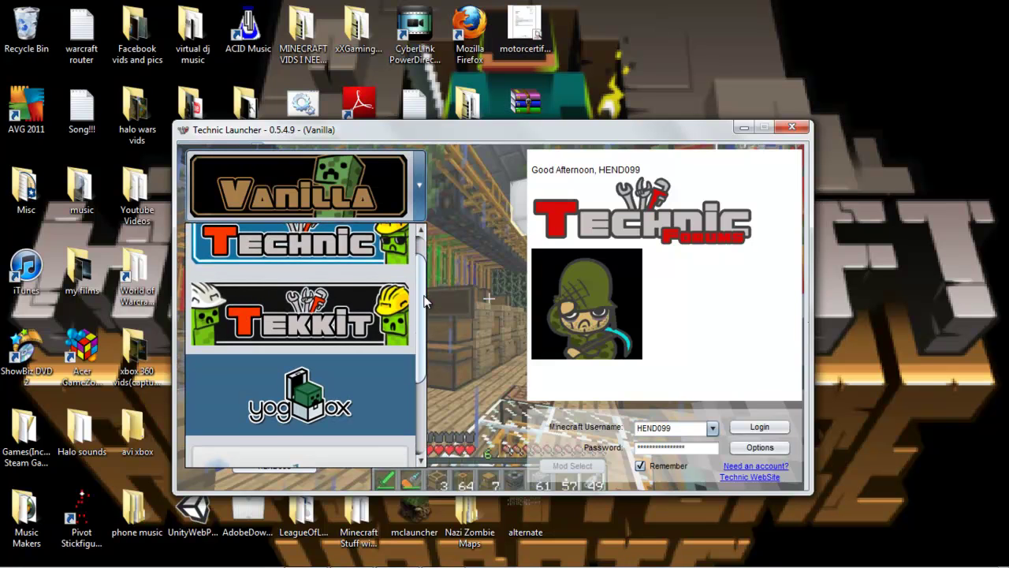
drag(423, 328, 426, 273)
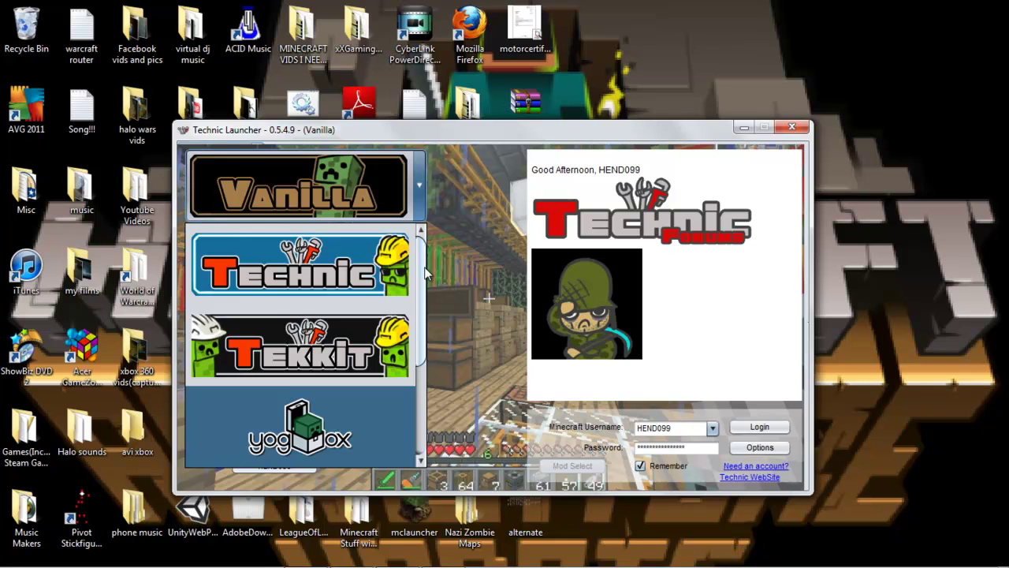
scroll(418, 331, down, 2)
click(413, 366)
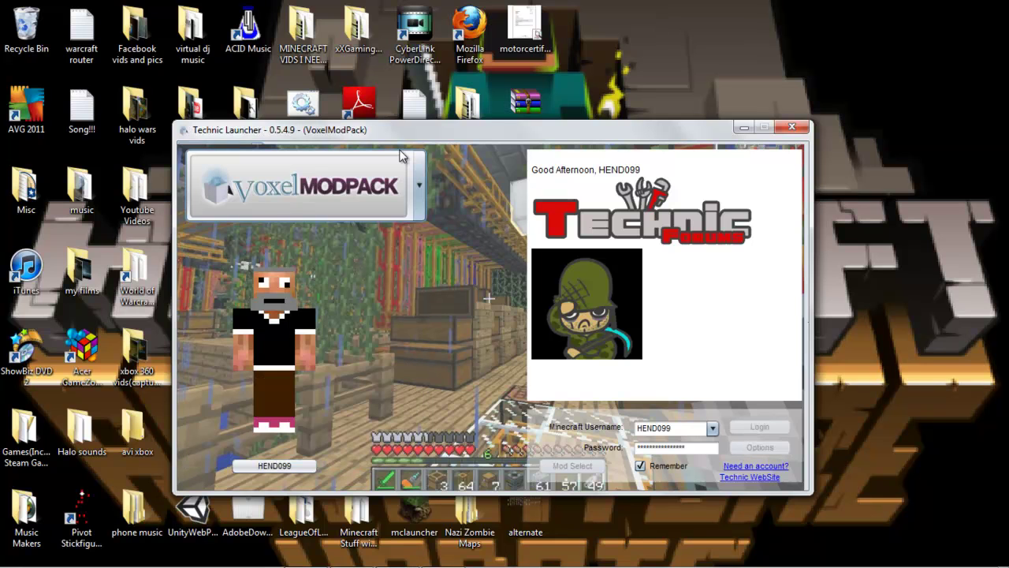
Step: Switch the modpack to Yogbox and try opening its mod selection
click(412, 201)
scroll(424, 371, up, 1)
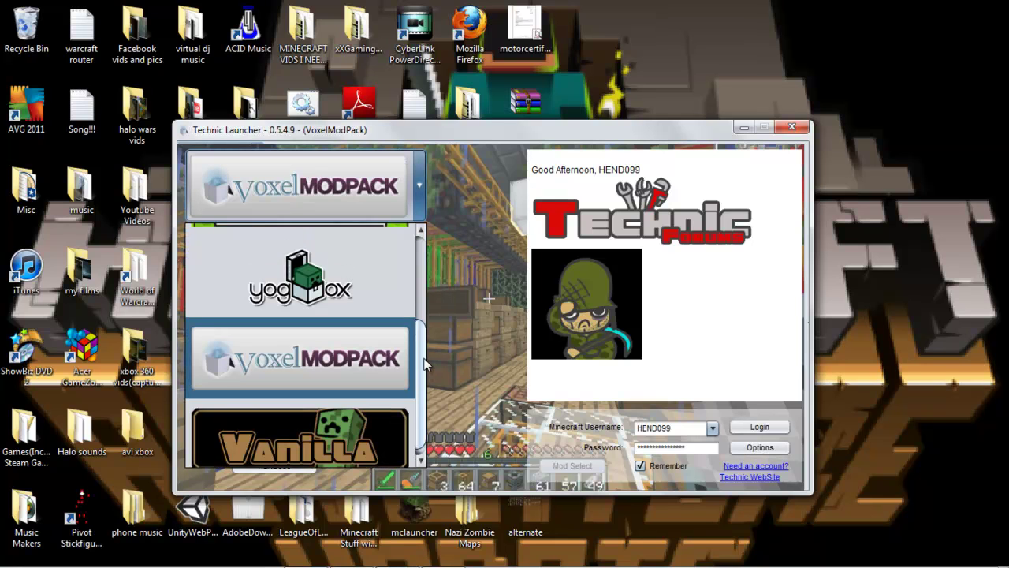
scroll(422, 394, down, 1)
scroll(424, 402, up, 5)
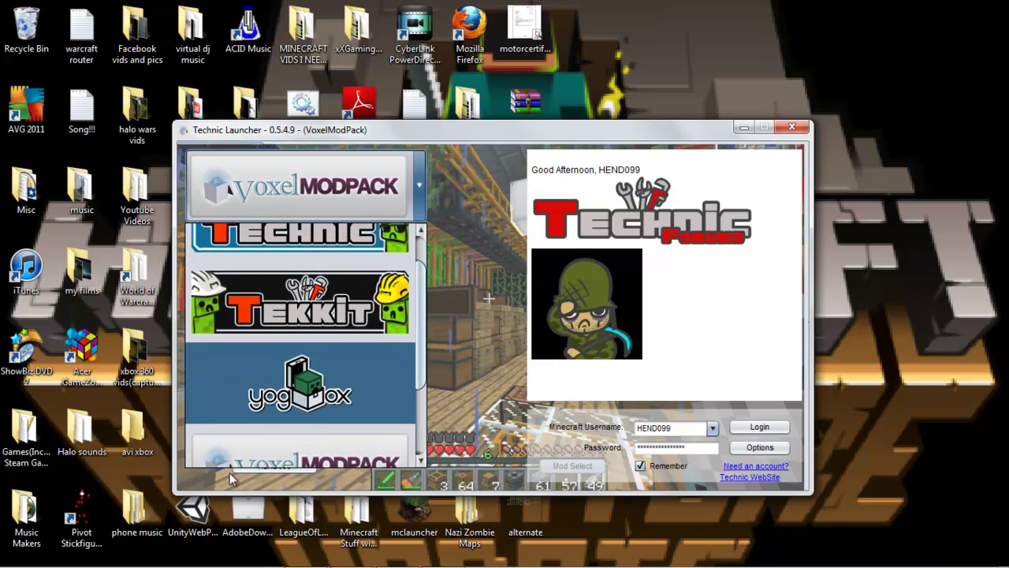
click(303, 371)
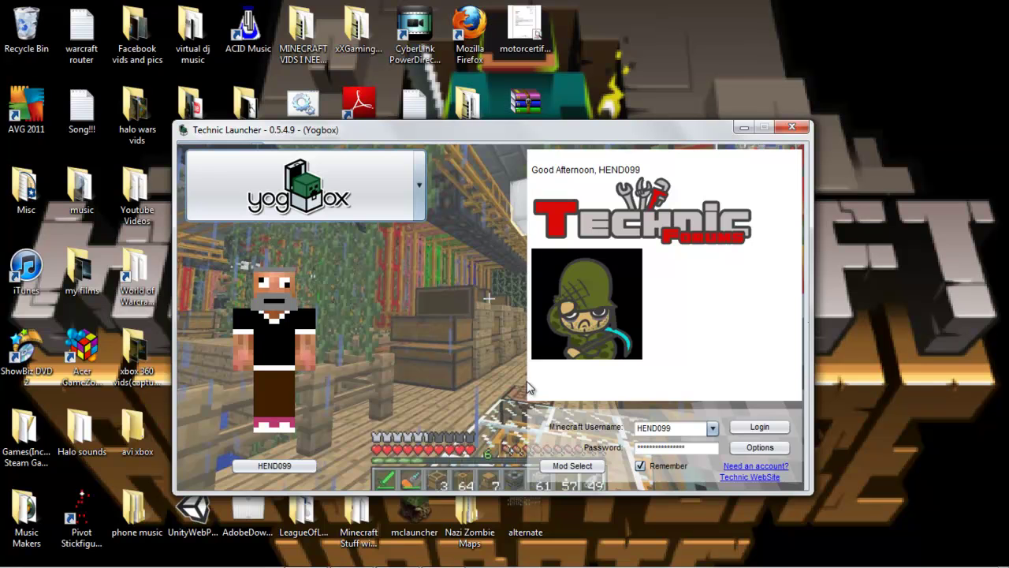
click(573, 466)
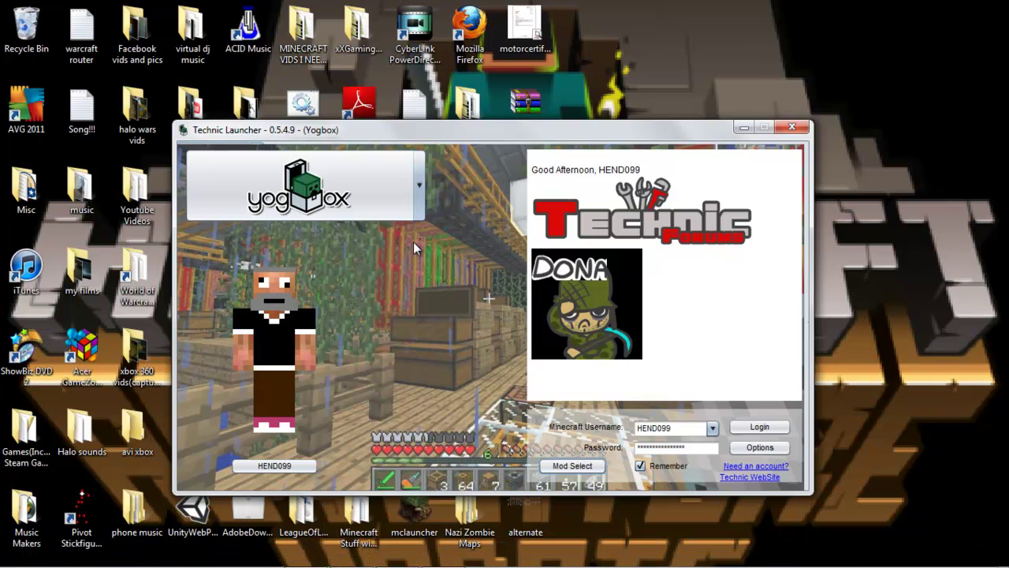
Step: Review the modpack list again, keep Yogbox selected and retry its mod selection
click(379, 183)
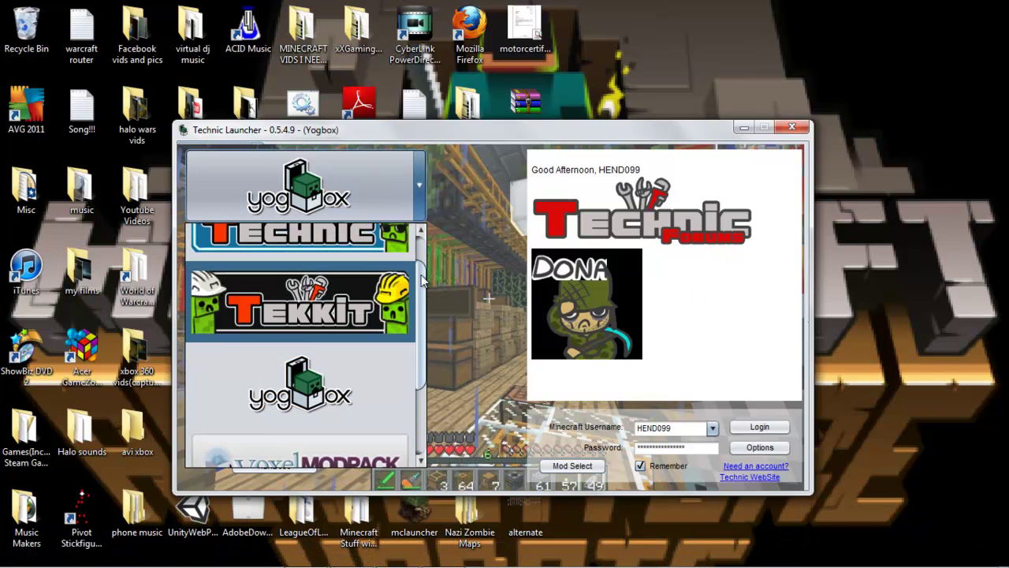
click(420, 228)
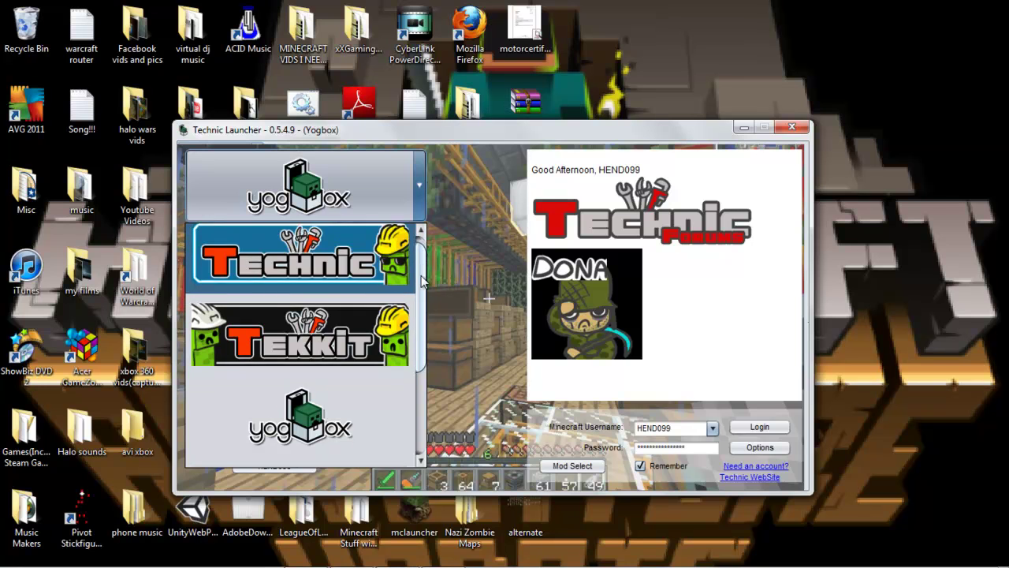
scroll(416, 316, down, 2)
click(446, 385)
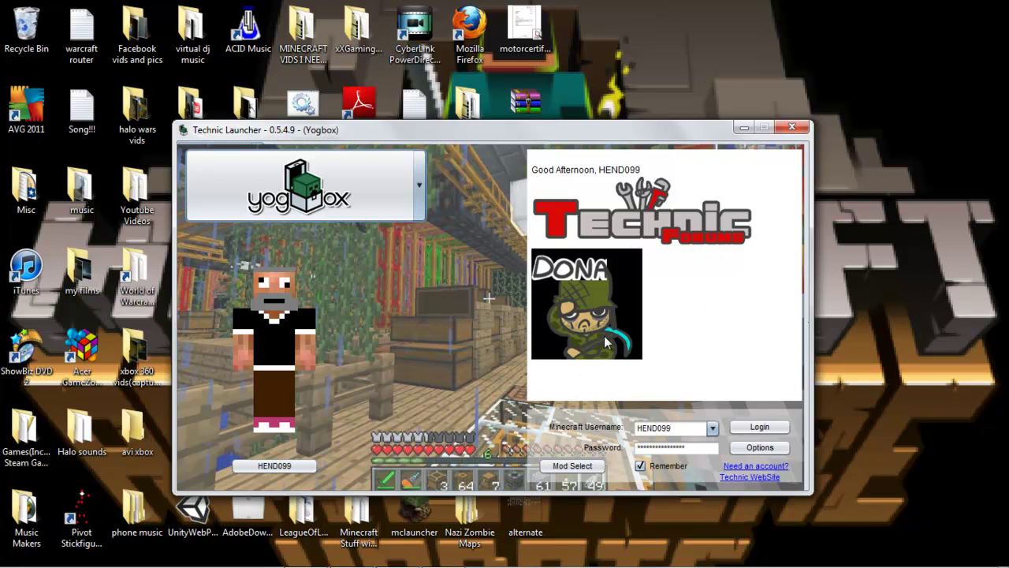
click(566, 470)
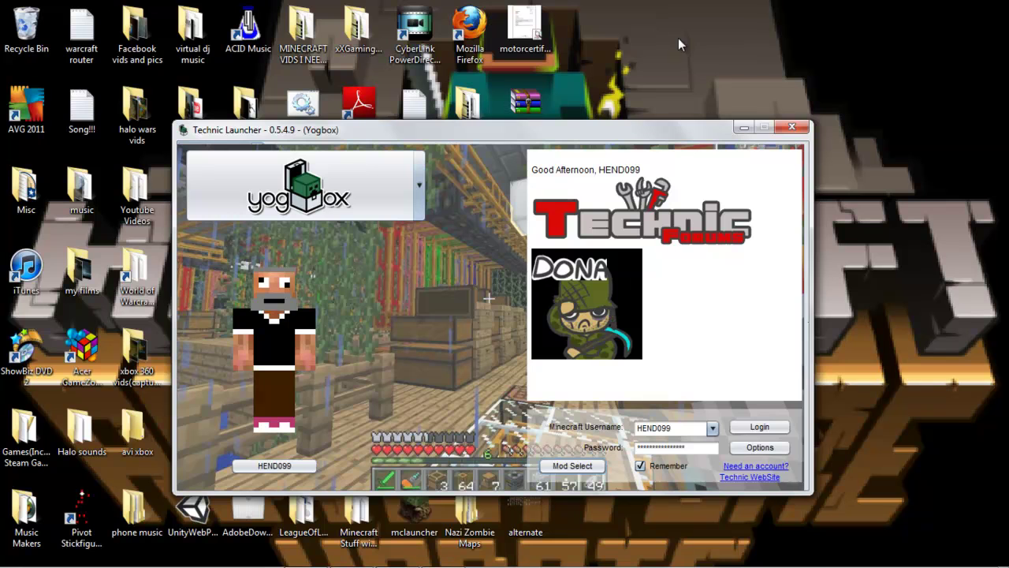
click(688, 99)
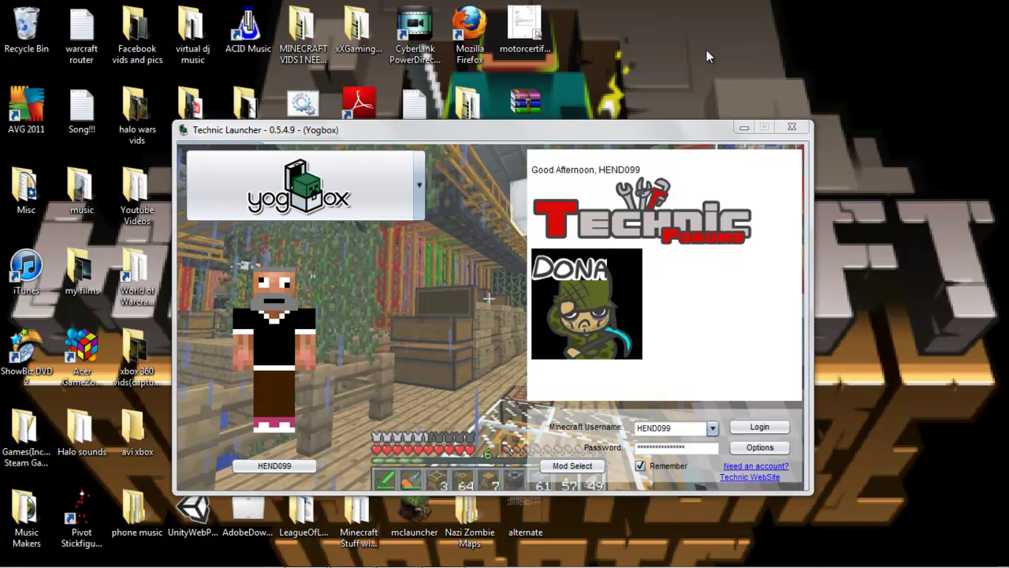
drag(717, 50, 914, 108)
drag(710, 52, 514, 57)
Step: Try the Yogbox mod selection once more and minimize the launcher window
click(552, 469)
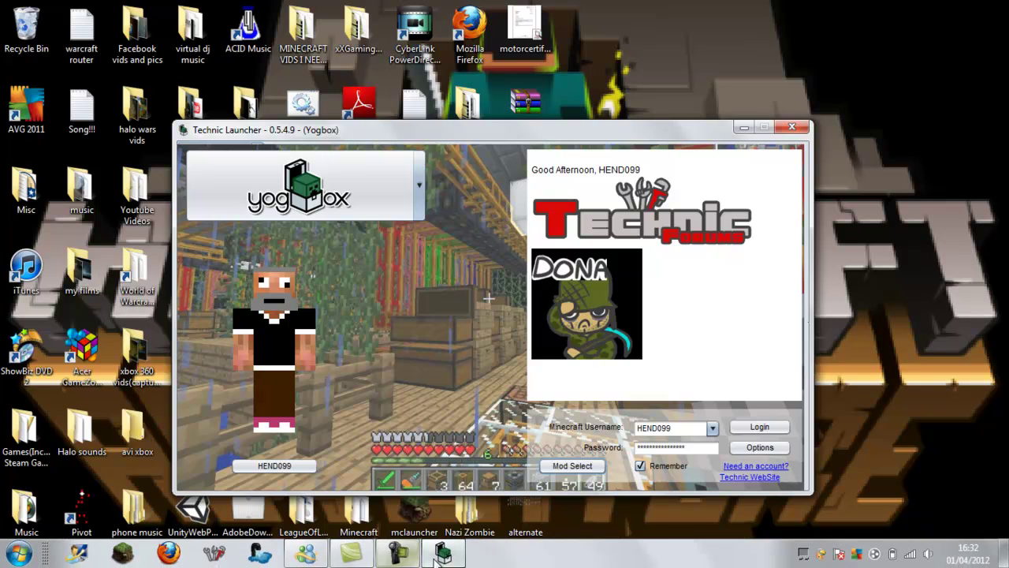
click(444, 553)
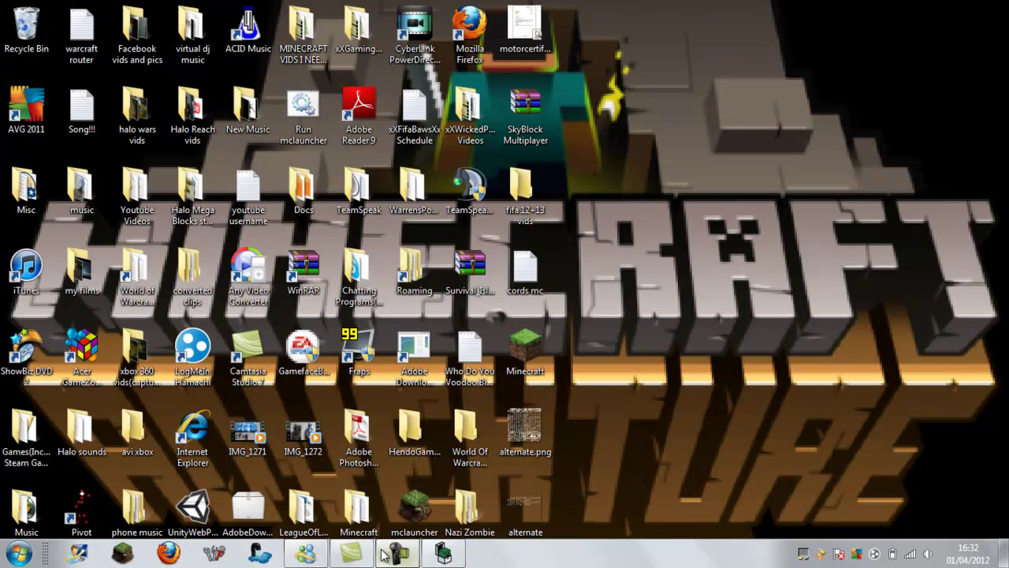